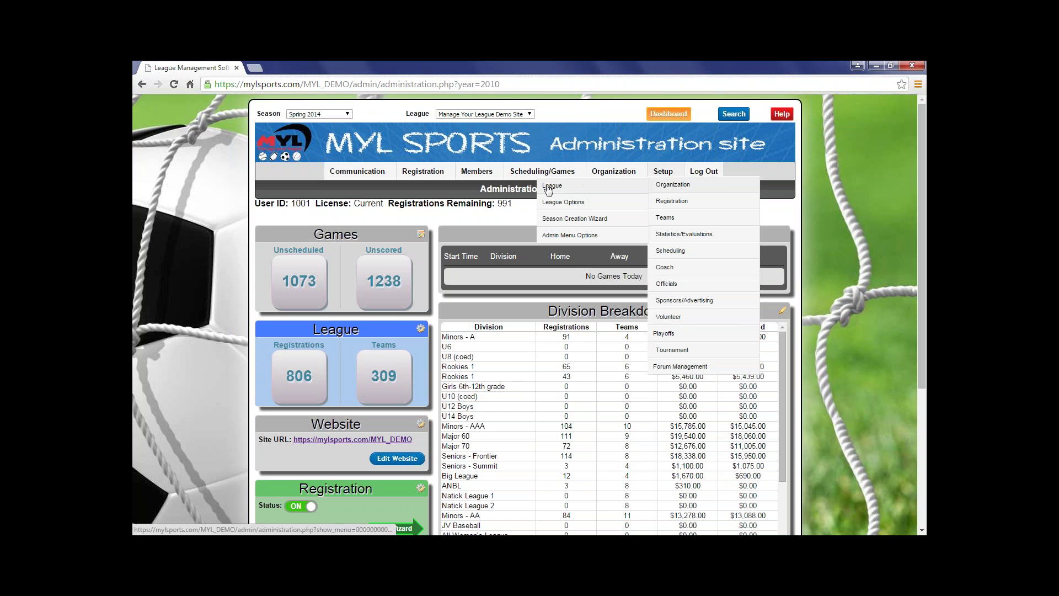
Open the League setup page and view the available League Type choices.
{"action": "left_click", "coordinate": [421, 332]}
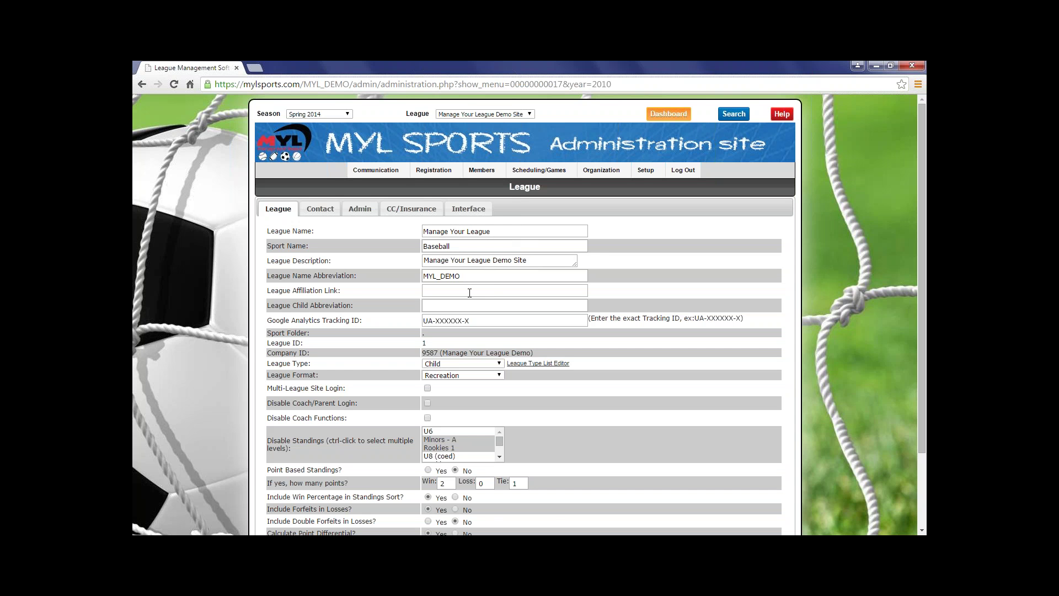
{"action": "scroll", "coordinate": [471, 282], "scroll_direction": "down", "scroll_amount": 1}
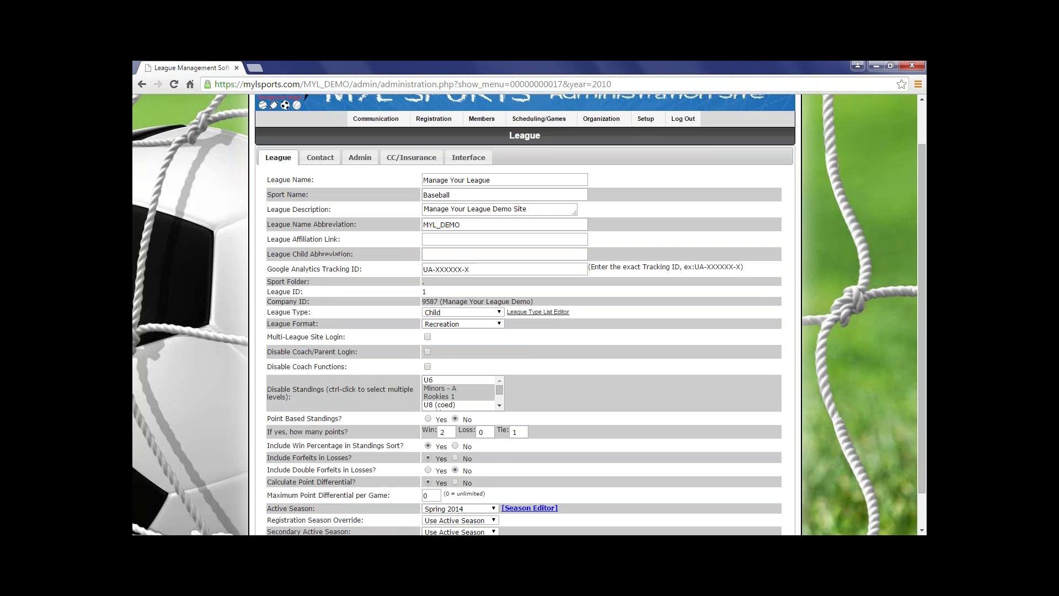
{"action": "scroll", "coordinate": [335, 297], "scroll_direction": "down", "scroll_amount": 1}
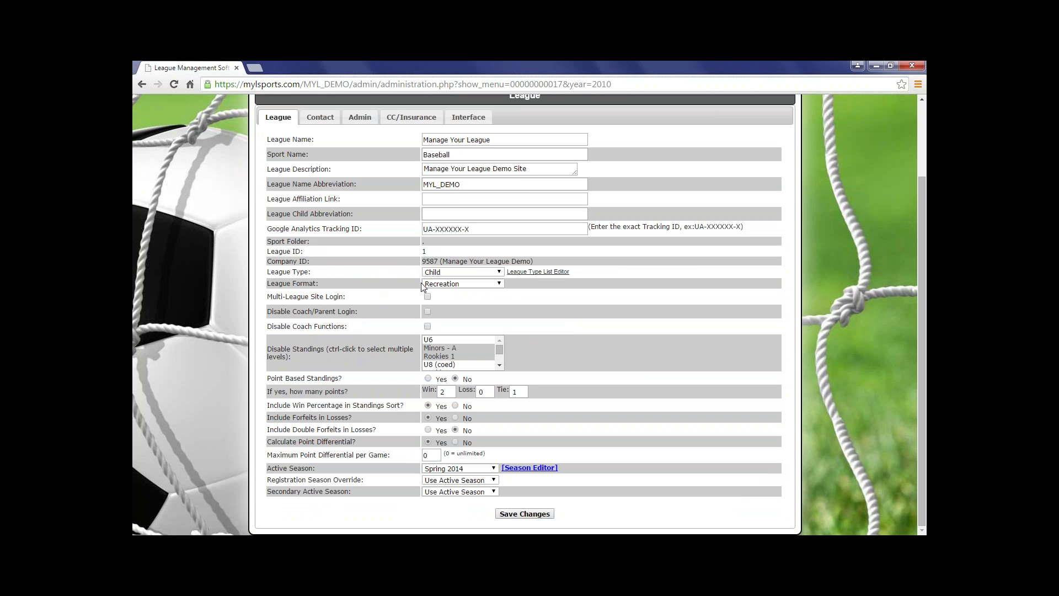
{"action": "left_click", "coordinate": [484, 273]}
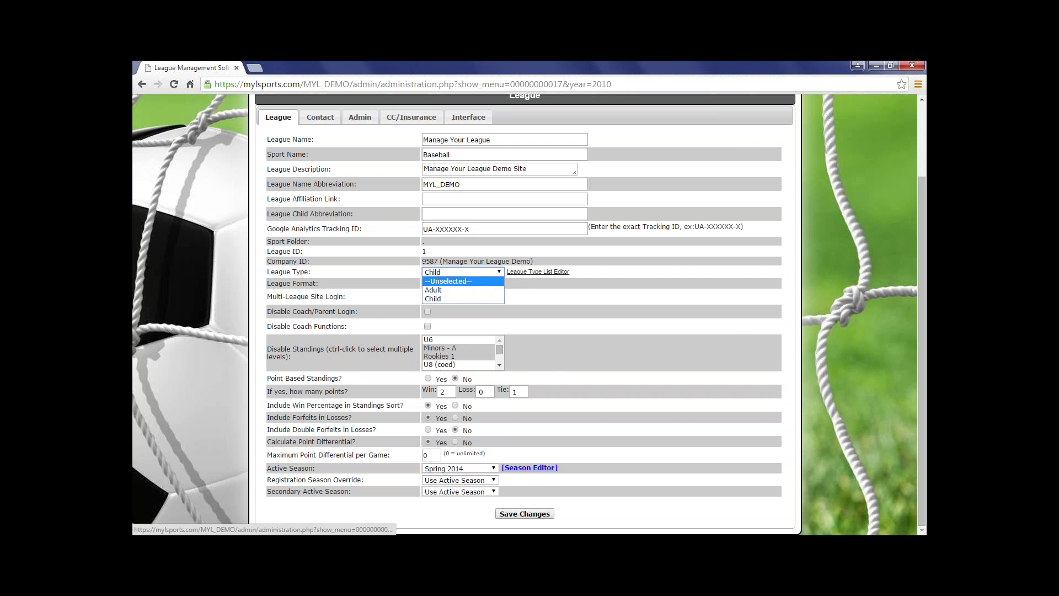
Open the League Type List Editor to check where types are added and edited, and close it without adding one.
{"action": "left_click", "coordinate": [538, 271]}
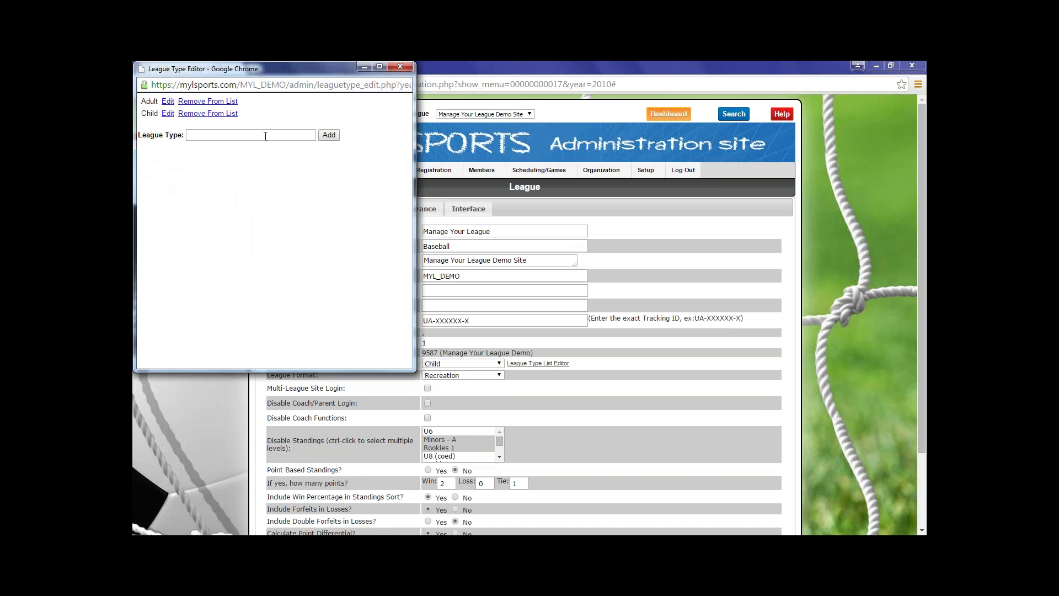
{"action": "left_click_drag", "start_coordinate": [267, 76], "coordinate": [319, 221]}
{"action": "left_click", "coordinate": [285, 282]}
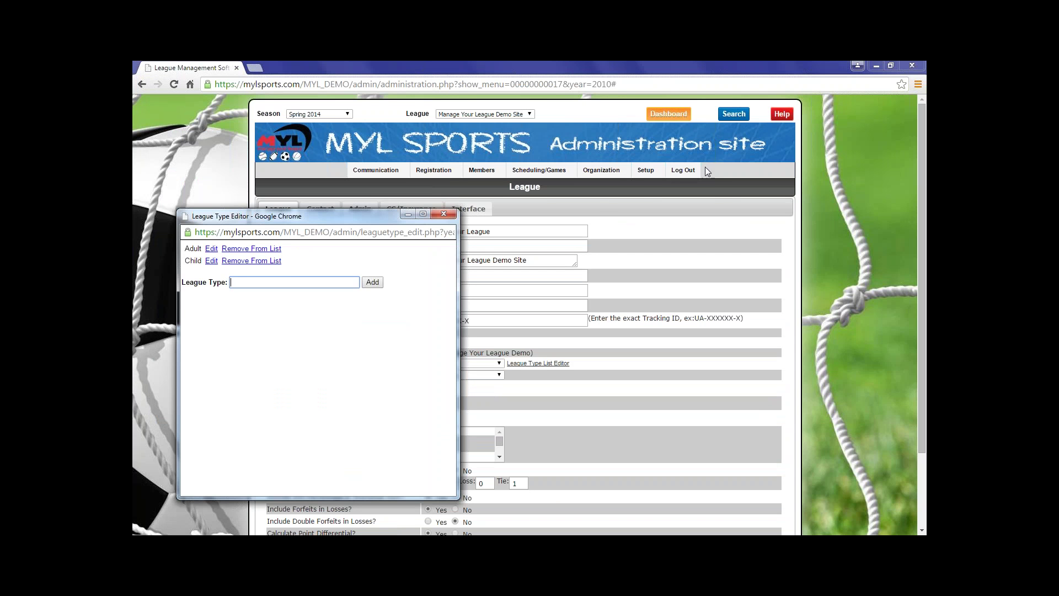
{"action": "left_click", "coordinate": [443, 214]}
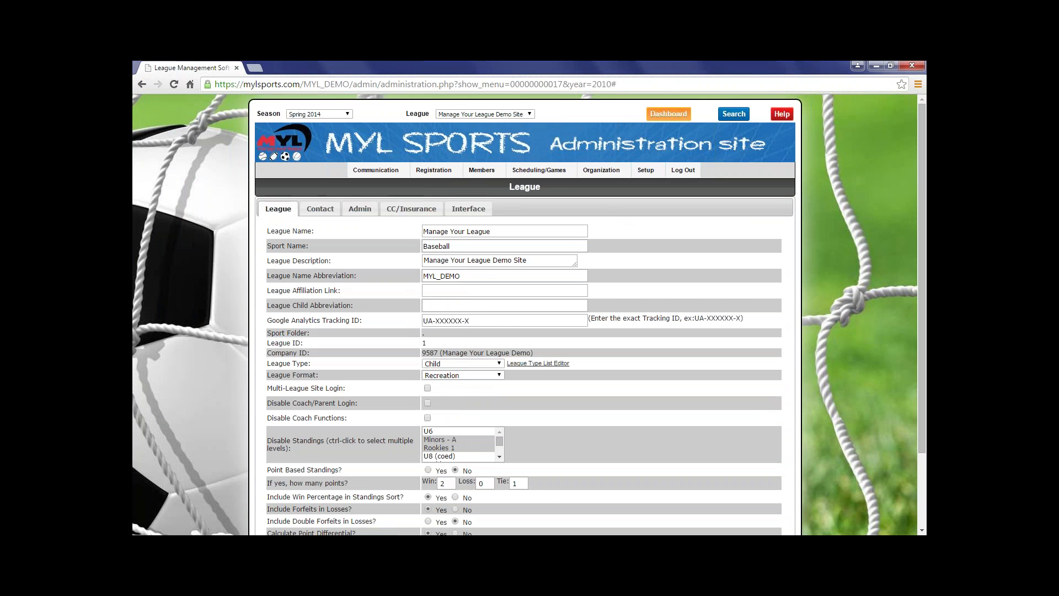
Examine the League Format choices and the divisions offered under Disable Standings.
{"action": "left_click", "coordinate": [462, 378]}
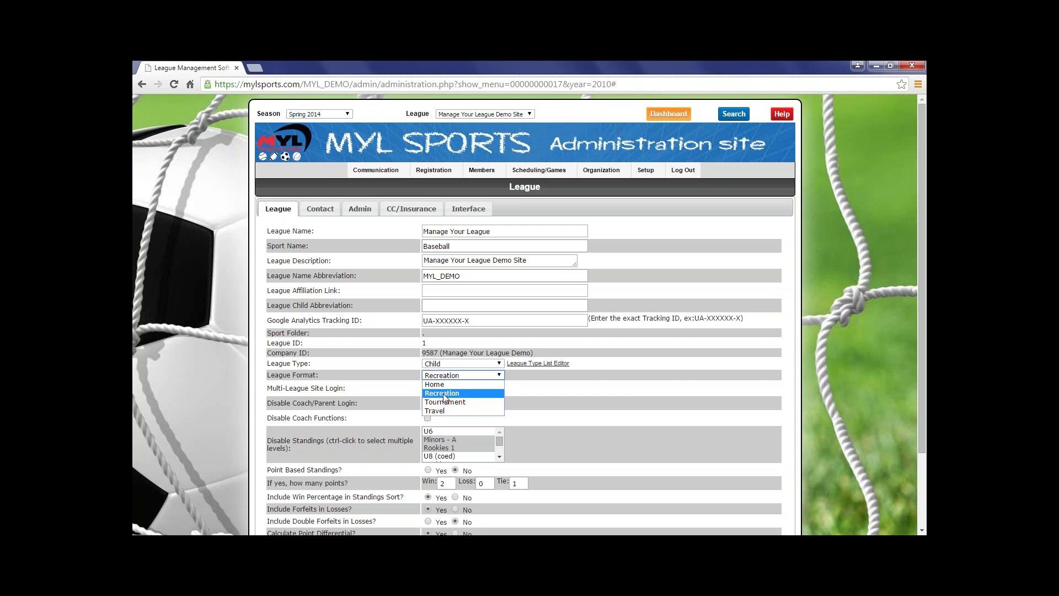
{"action": "left_click", "coordinate": [596, 401]}
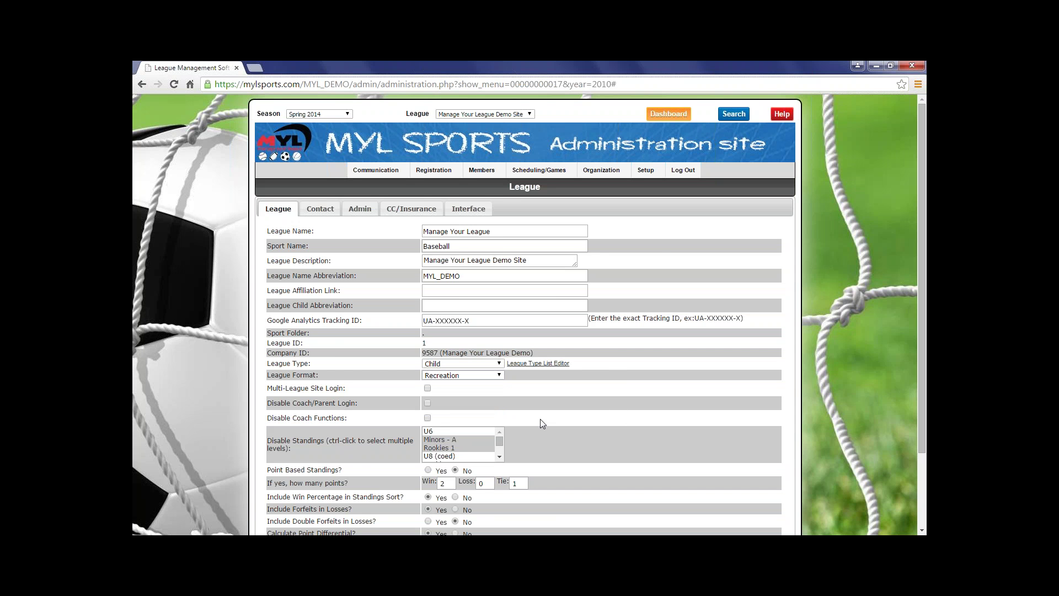
{"action": "scroll", "coordinate": [546, 415], "scroll_direction": "down", "scroll_amount": 1}
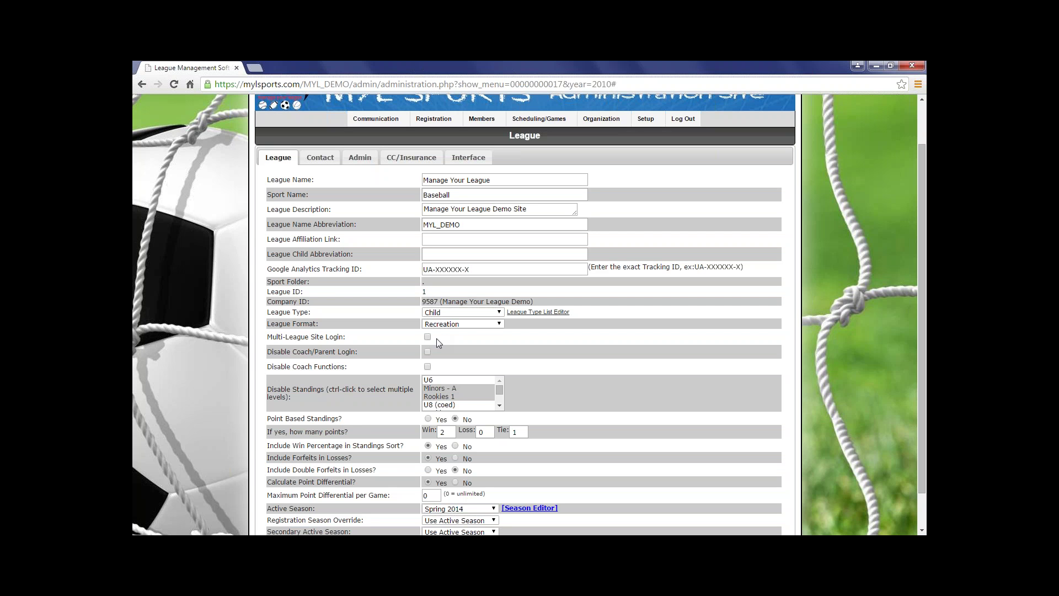
{"action": "mouse_move", "coordinate": [433, 119]}
{"action": "scroll", "coordinate": [532, 402], "scroll_direction": "down", "scroll_amount": 1}
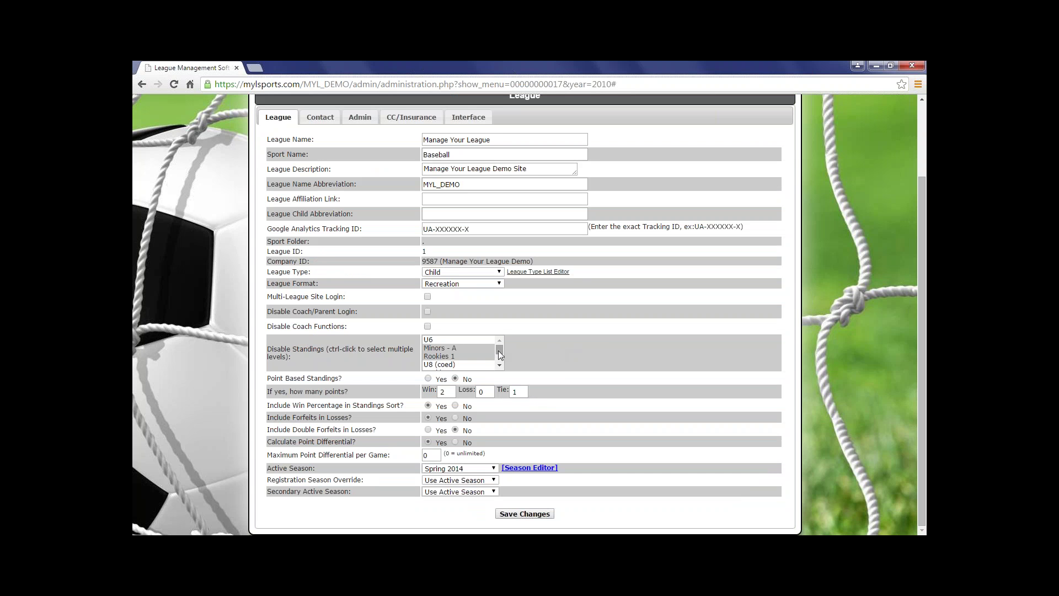
{"action": "left_click_drag", "start_coordinate": [498, 350], "coordinate": [498, 351]}
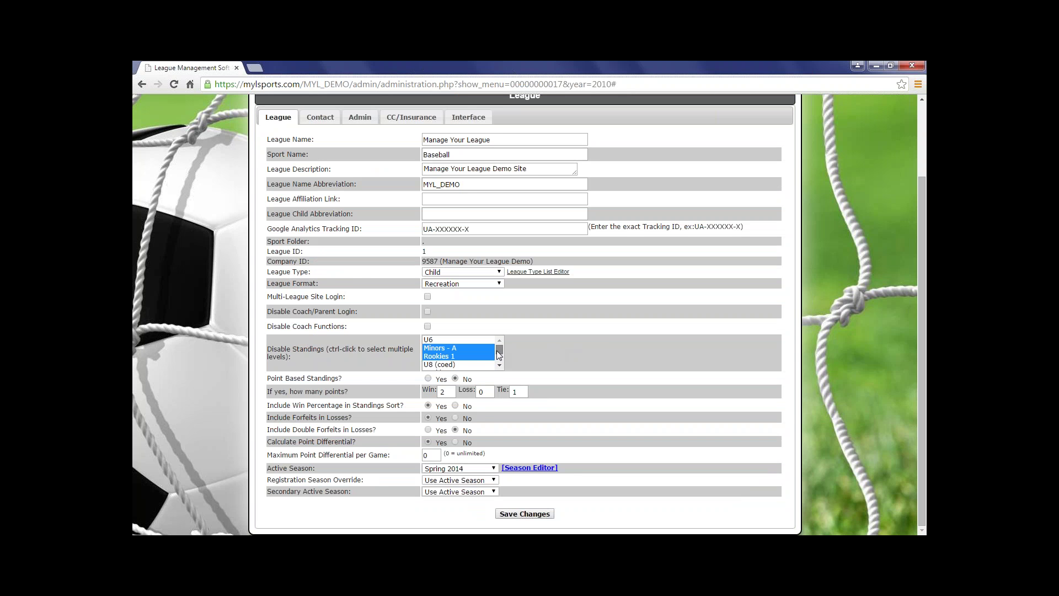
{"action": "left_click_drag", "start_coordinate": [497, 349], "coordinate": [498, 349]}
Set the Secondary Active Season to Fall 2015 and save the league settings.
{"action": "left_click", "coordinate": [464, 471]}
{"action": "left_click", "coordinate": [464, 470]}
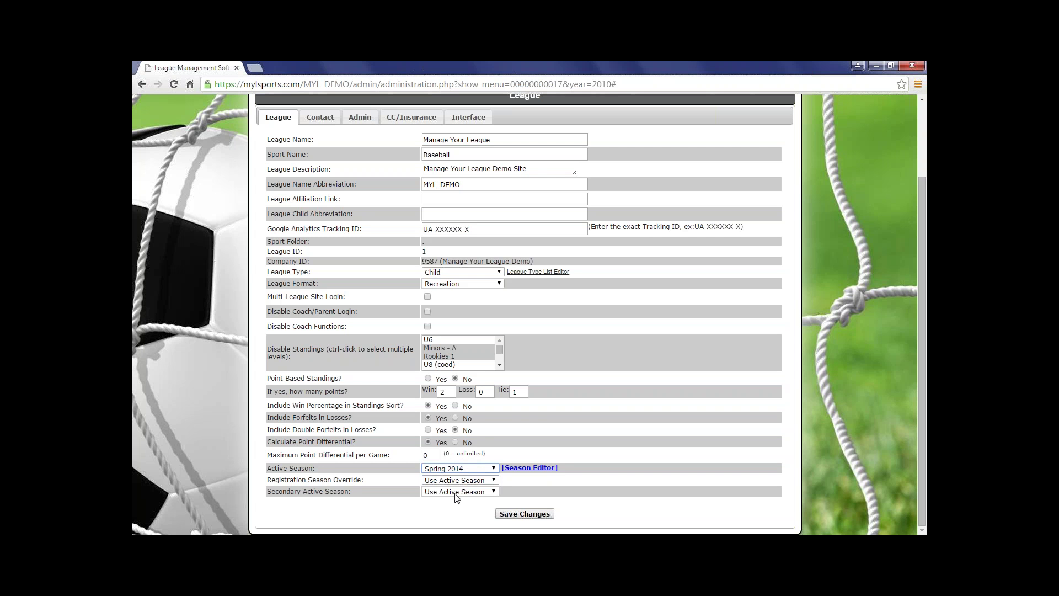
{"action": "left_click", "coordinate": [468, 491]}
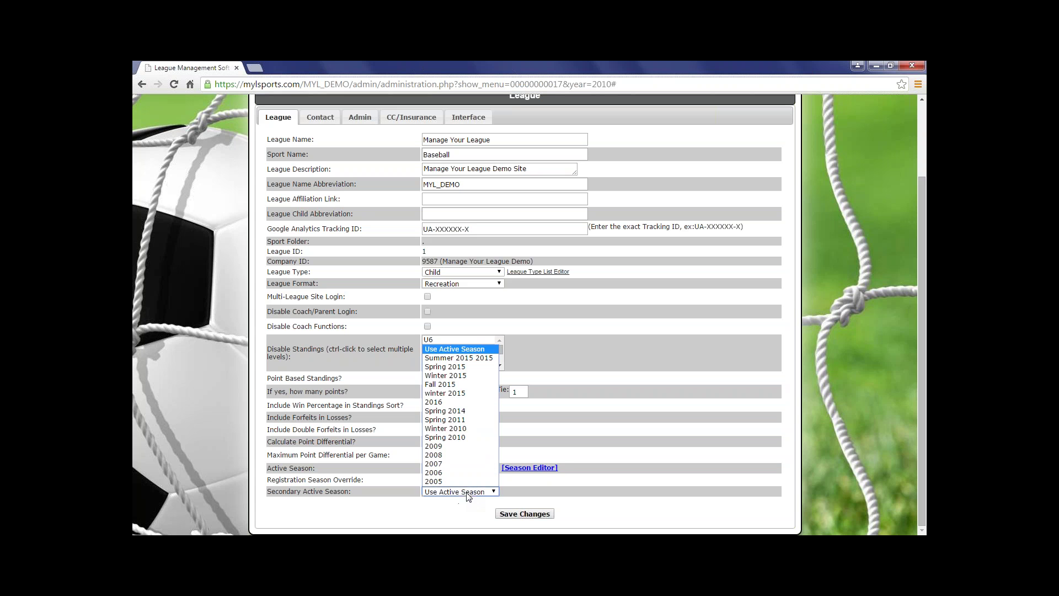
{"action": "left_click", "coordinate": [452, 386]}
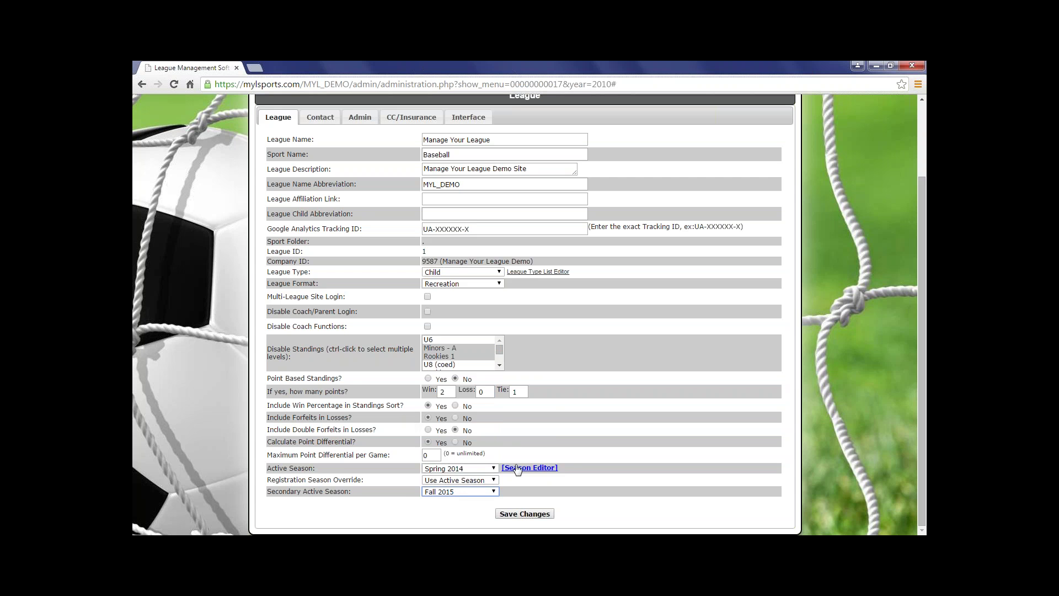
{"action": "scroll", "coordinate": [474, 474], "scroll_direction": "up", "scroll_amount": 1}
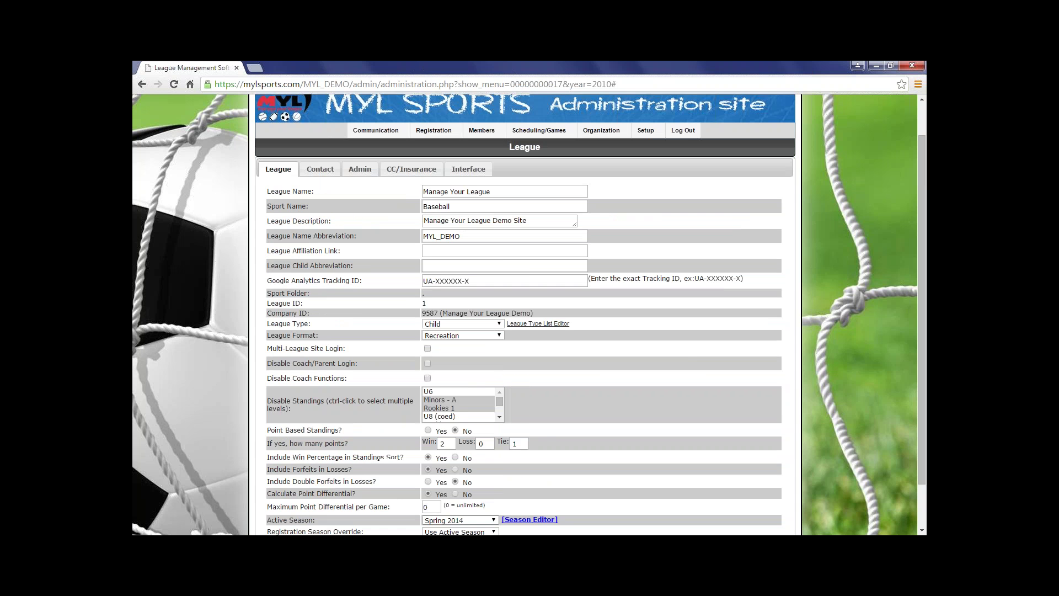
{"action": "scroll", "coordinate": [502, 482], "scroll_direction": "down", "scroll_amount": 1}
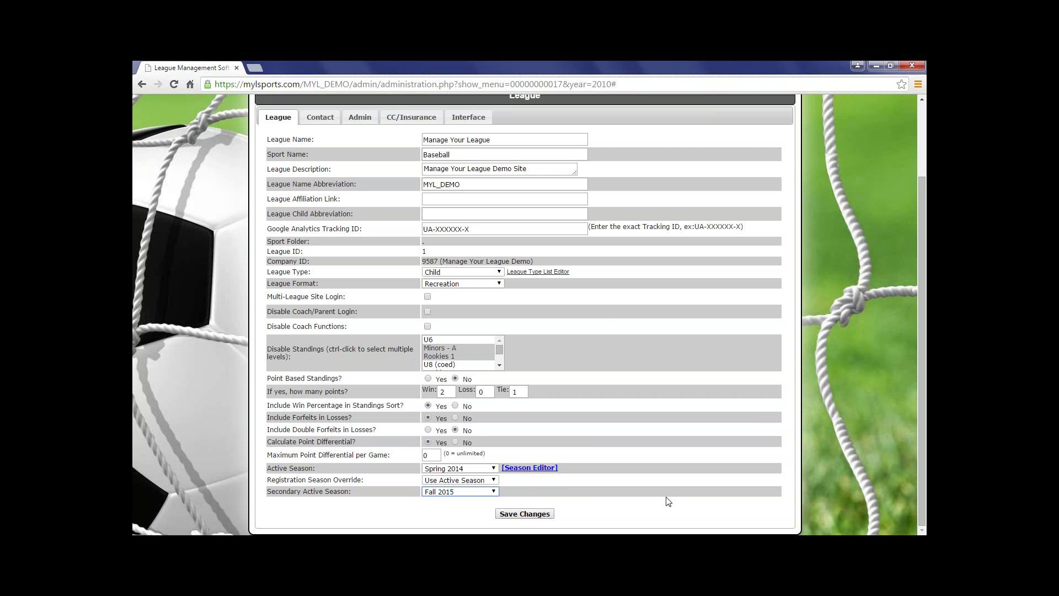
{"action": "scroll", "coordinate": [597, 503], "scroll_direction": "up", "scroll_amount": 2}
{"action": "scroll", "coordinate": [599, 507], "scroll_direction": "down", "scroll_amount": 2}
{"action": "left_click", "coordinate": [538, 516]}
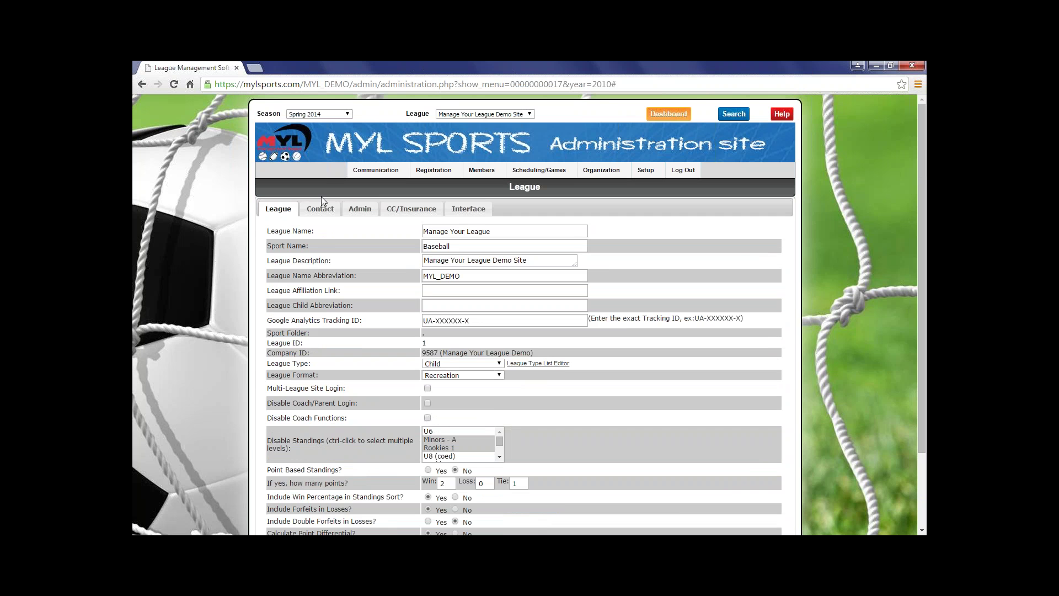
View the league's contact details and open the league's Admin settings.
{"action": "left_click", "coordinate": [322, 215]}
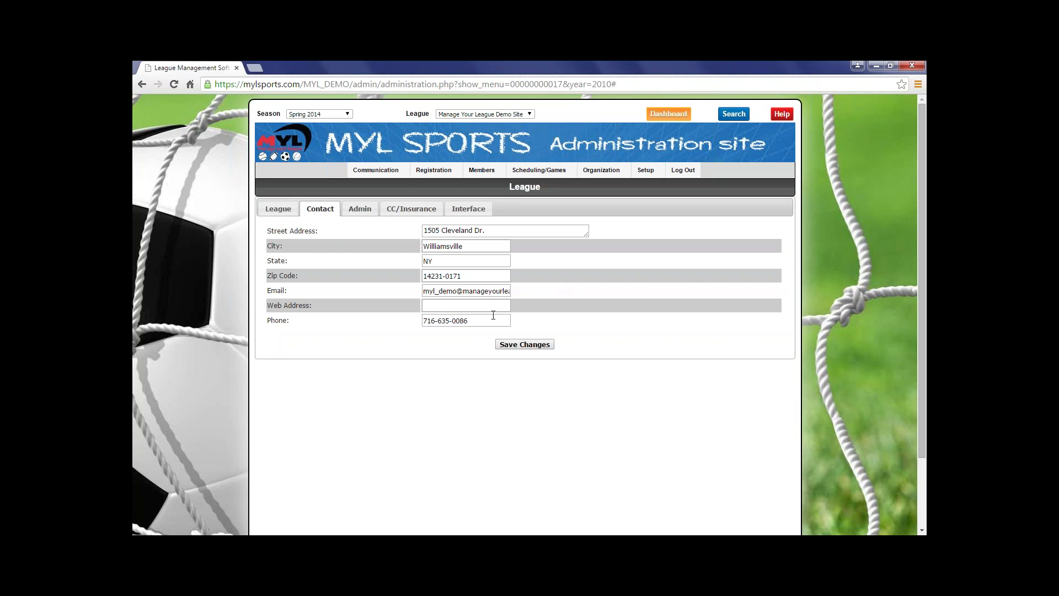
{"action": "left_click", "coordinate": [361, 209]}
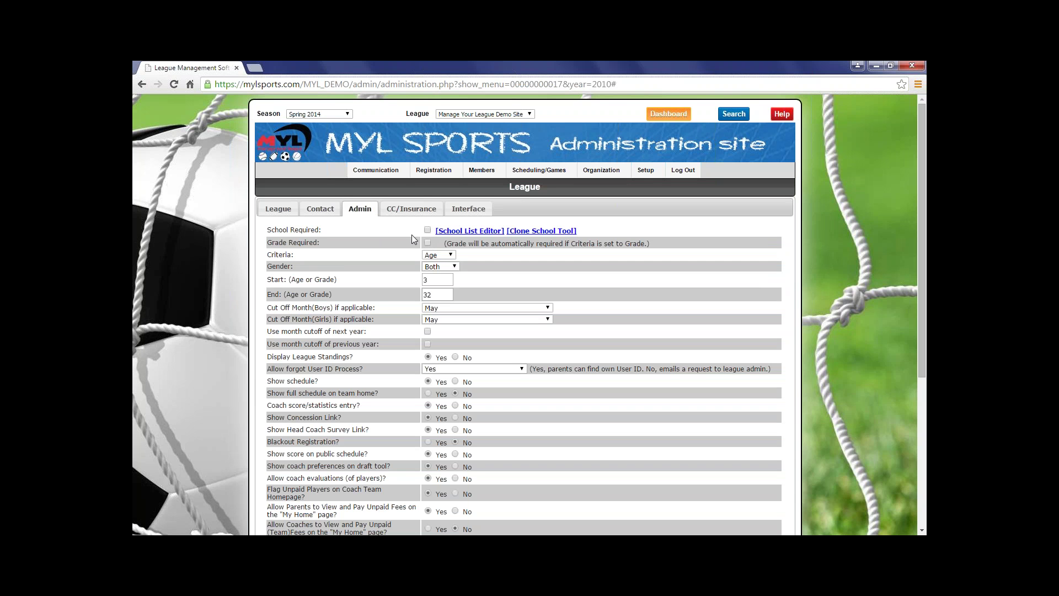
Open the School List Editor and add a school named "central school" to the list.
{"action": "left_click", "coordinate": [480, 232]}
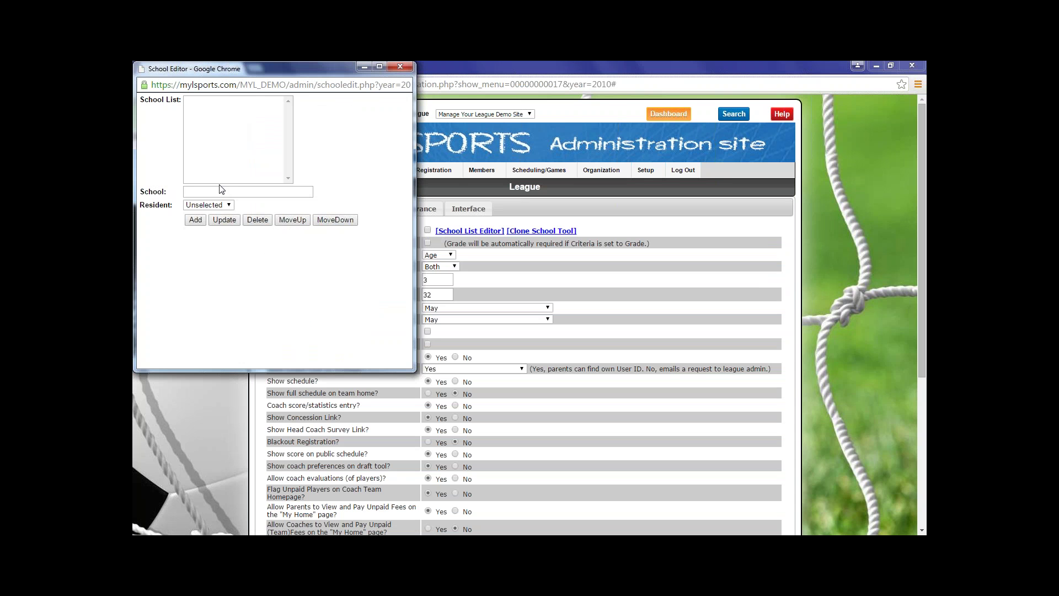
{"action": "left_click", "coordinate": [210, 192]}
{"action": "type", "text": "central school"}
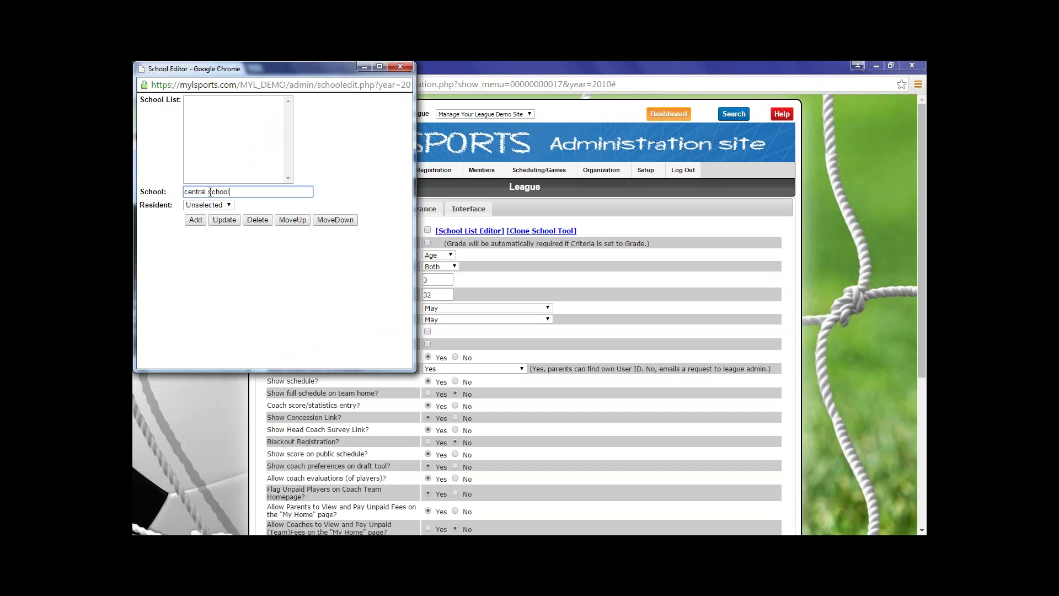
{"action": "left_click", "coordinate": [195, 220]}
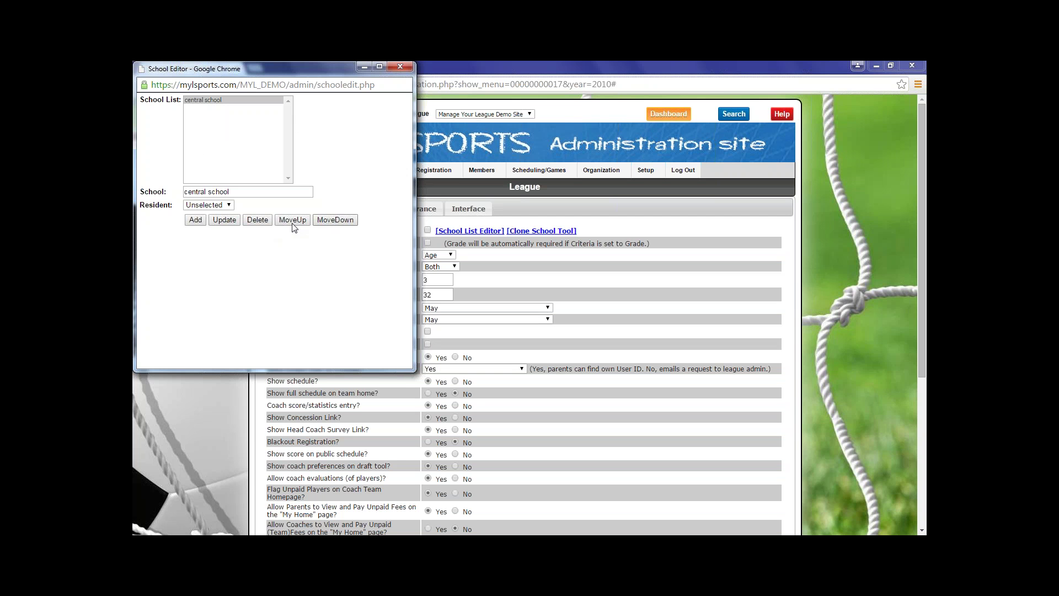
Delete "central school" from the school list and close the School List Editor.
{"action": "left_click", "coordinate": [249, 100]}
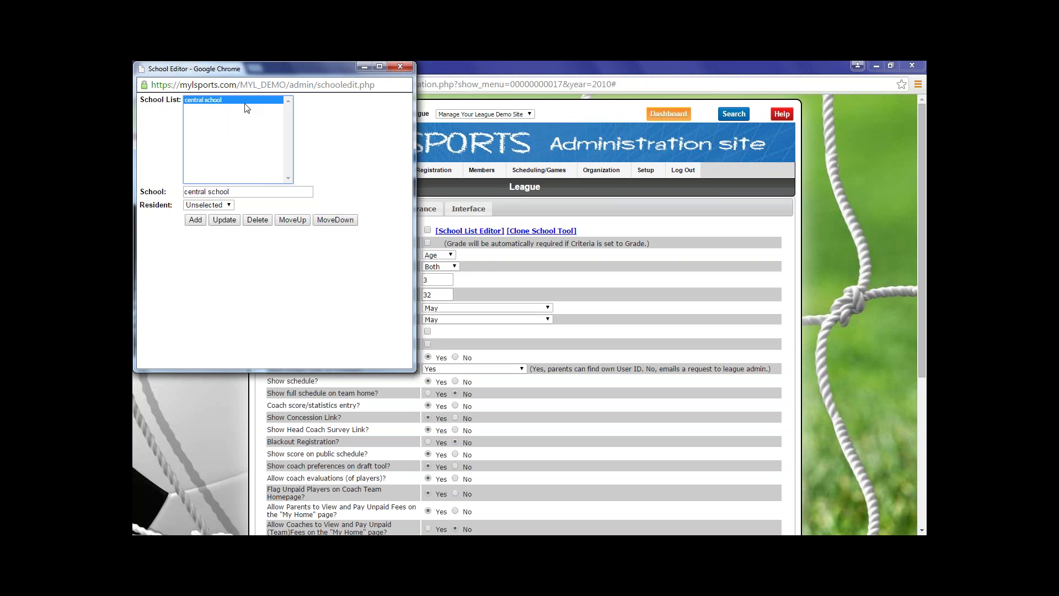
{"action": "left_click", "coordinate": [257, 220]}
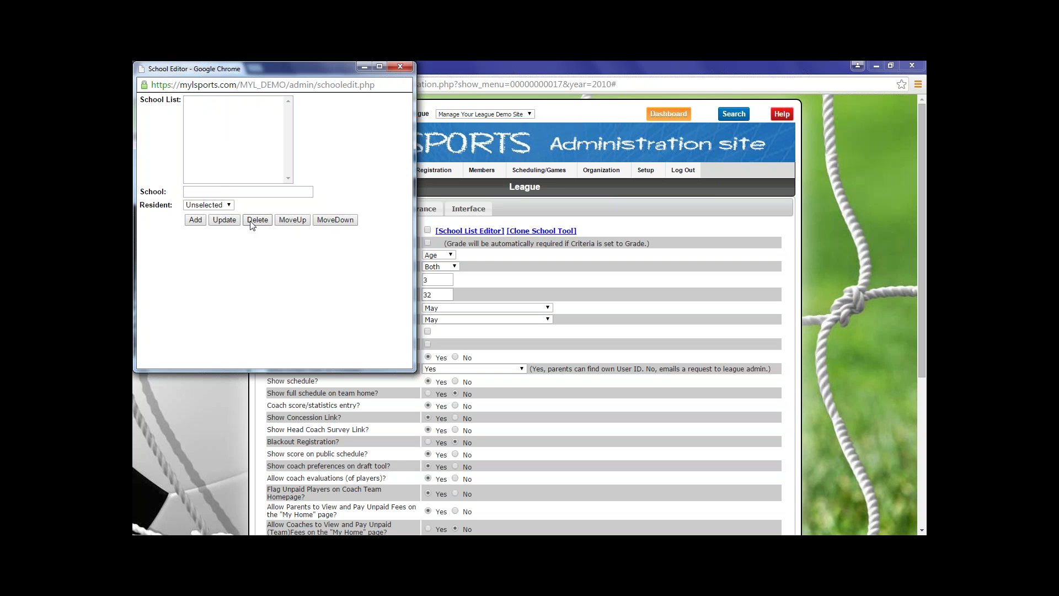
{"action": "left_click", "coordinate": [400, 67]}
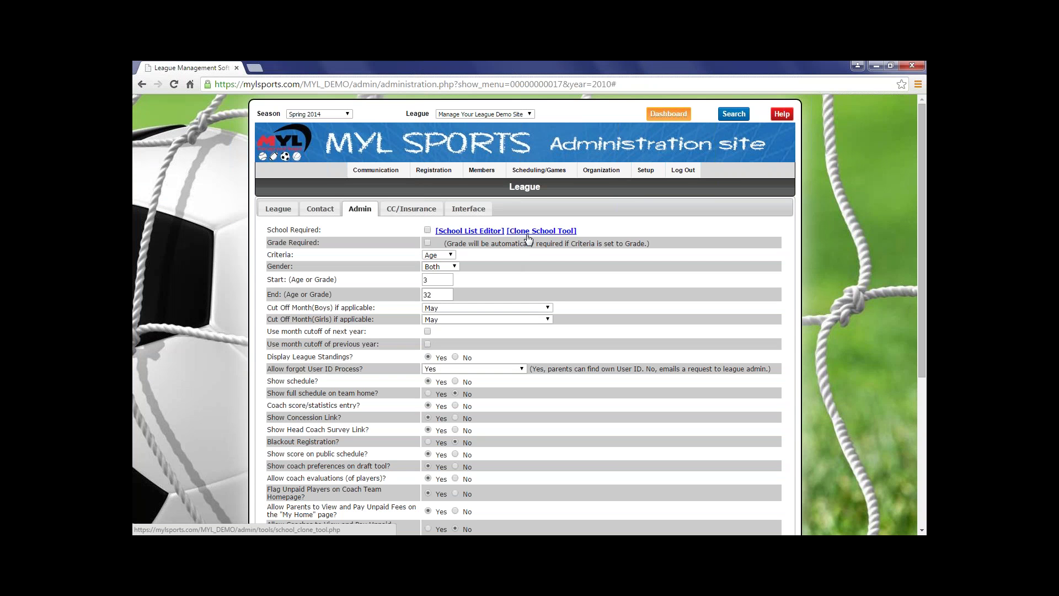
Review the Criteria, Gender and age range settings and the girls' cut-off month choices, keeping May selected.
{"action": "left_click", "coordinate": [451, 261]}
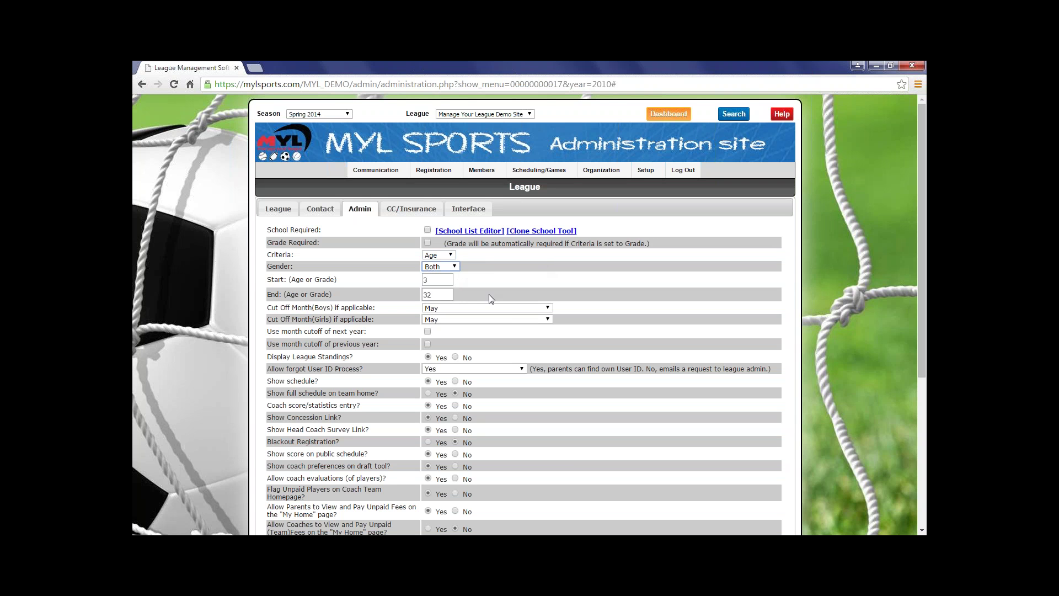
{"action": "left_click", "coordinate": [377, 283]}
{"action": "left_click", "coordinate": [393, 286]}
{"action": "left_click", "coordinate": [448, 321]}
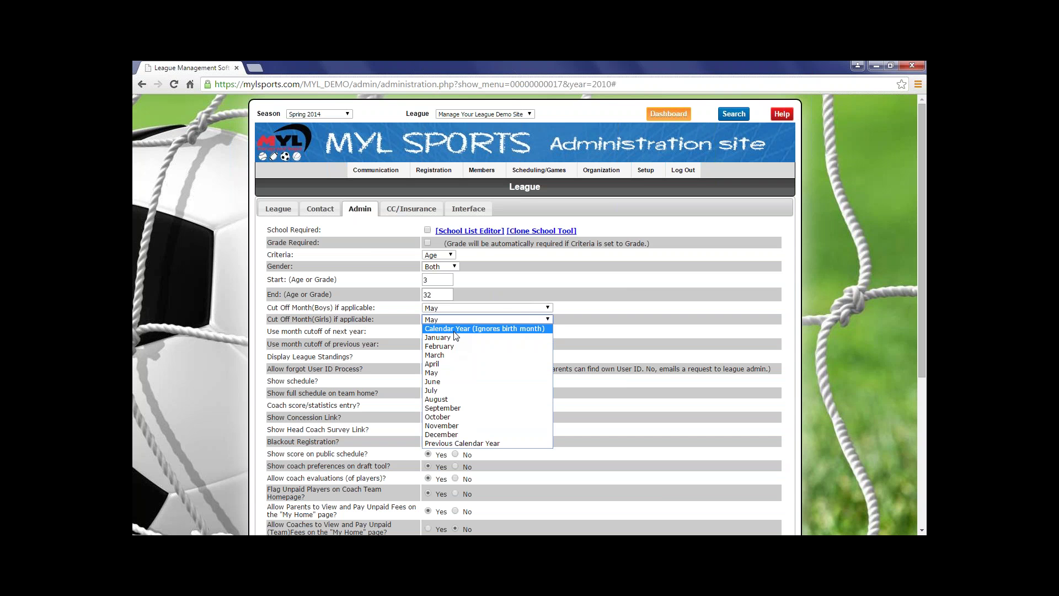
{"action": "key", "text": "End"}
{"action": "left_click", "coordinate": [436, 373]}
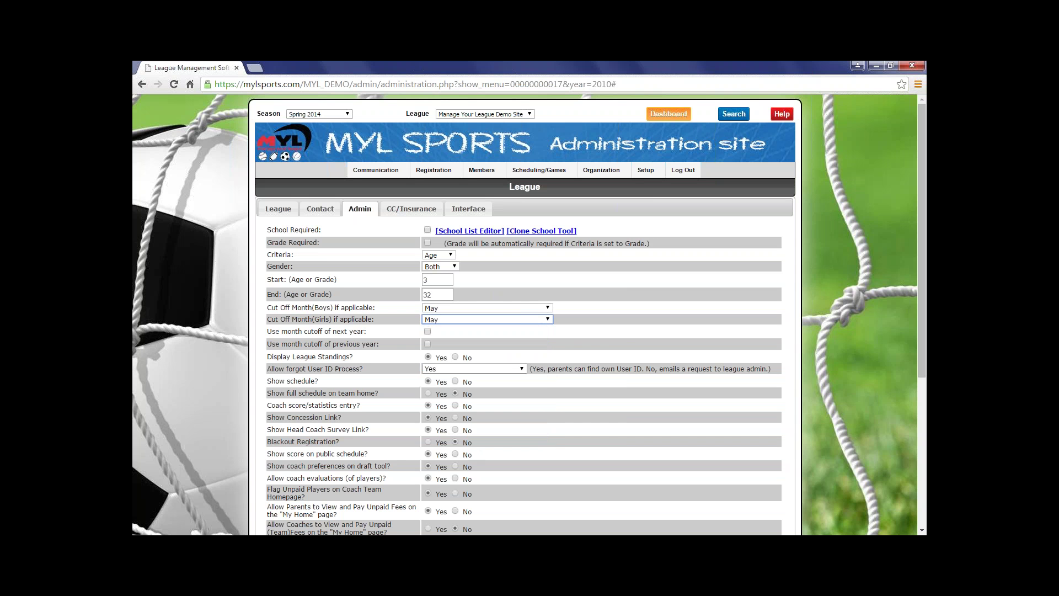
{"action": "left_click", "coordinate": [621, 342]}
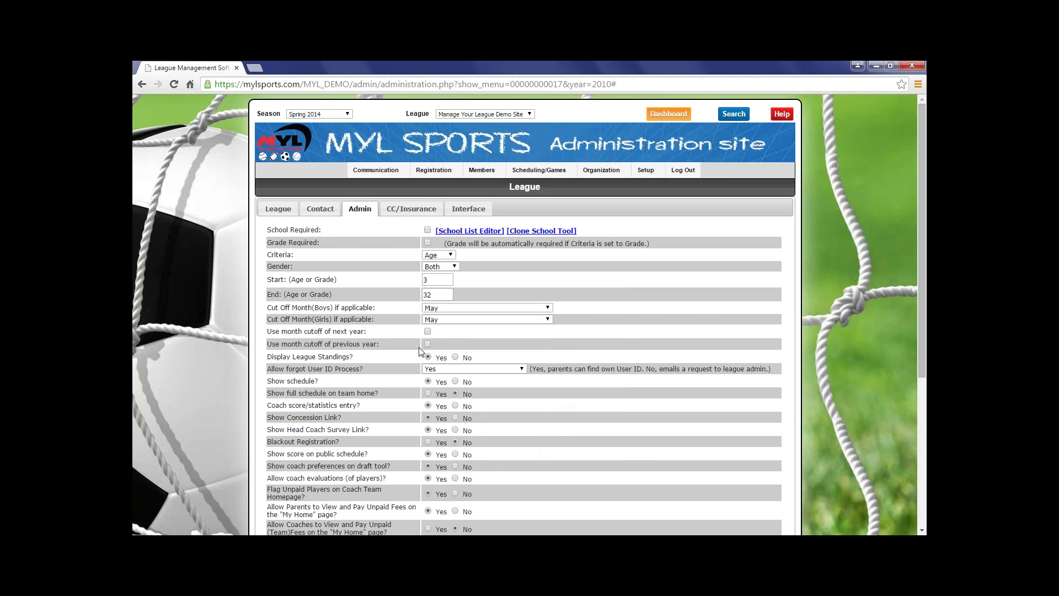
Review the admin options for coach score/statistics entry, blackout registration, and parents viewing and paying unpaid fees.
{"action": "scroll", "coordinate": [411, 355], "scroll_direction": "down", "scroll_amount": 1}
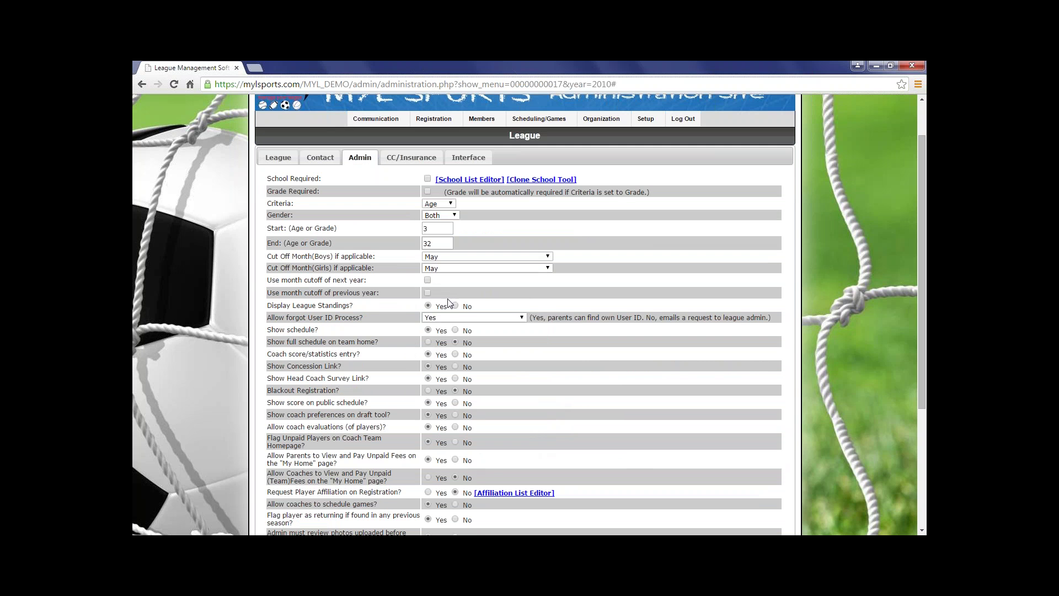
{"action": "scroll", "coordinate": [565, 353], "scroll_direction": "down", "scroll_amount": 1}
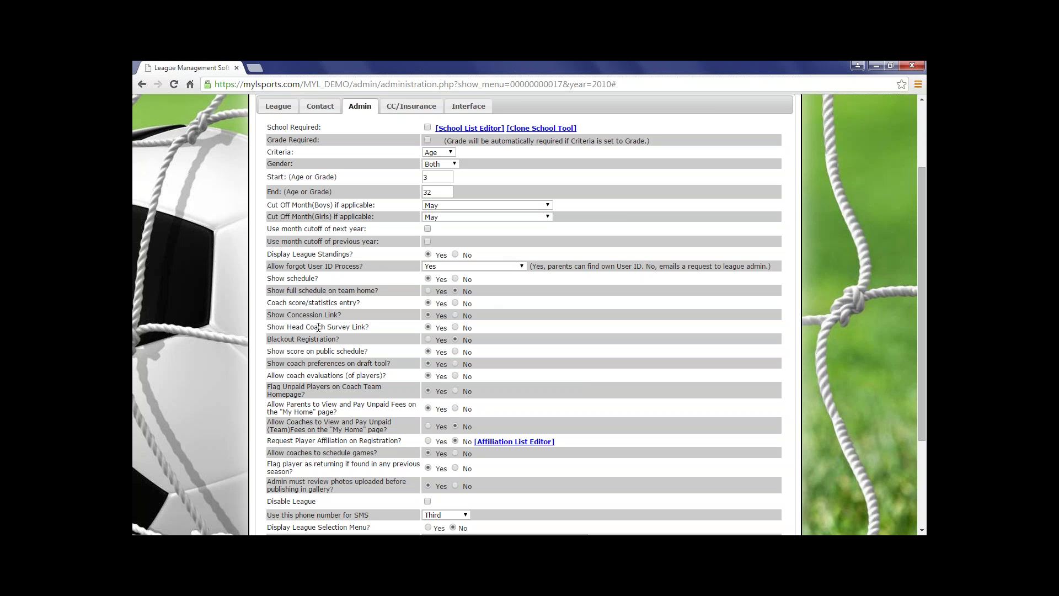
{"action": "left_click_drag", "start_coordinate": [267, 303], "coordinate": [363, 305]}
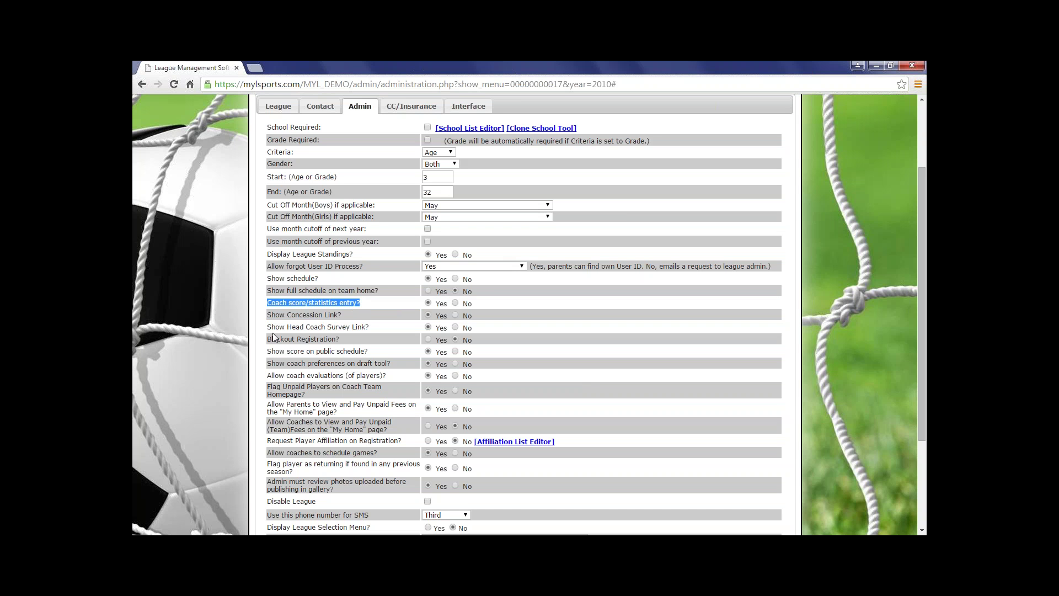
{"action": "left_click_drag", "start_coordinate": [268, 339], "coordinate": [364, 343]}
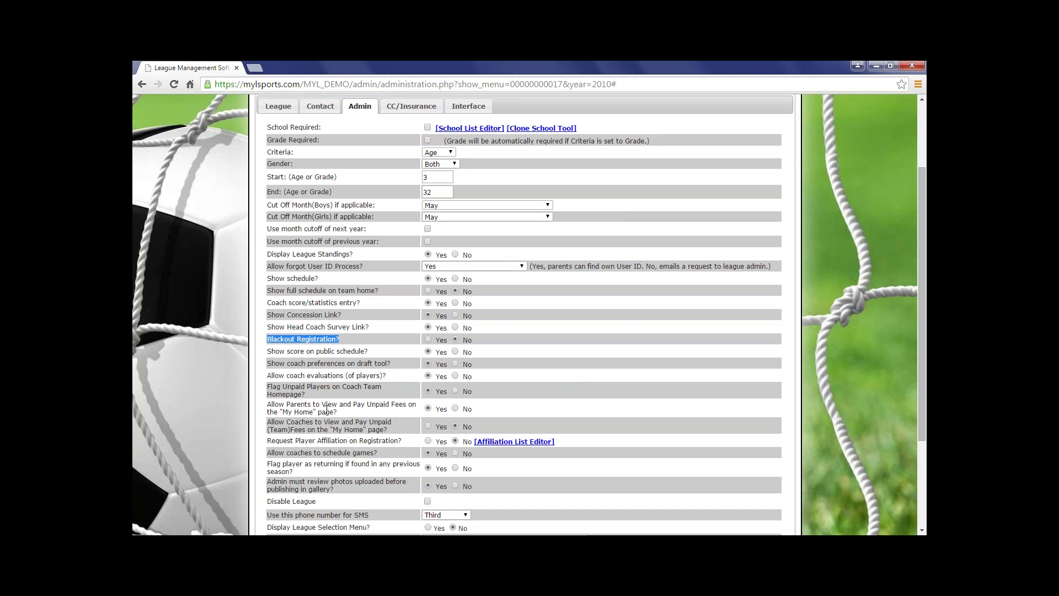
{"action": "left_click_drag", "start_coordinate": [269, 406], "coordinate": [365, 411]}
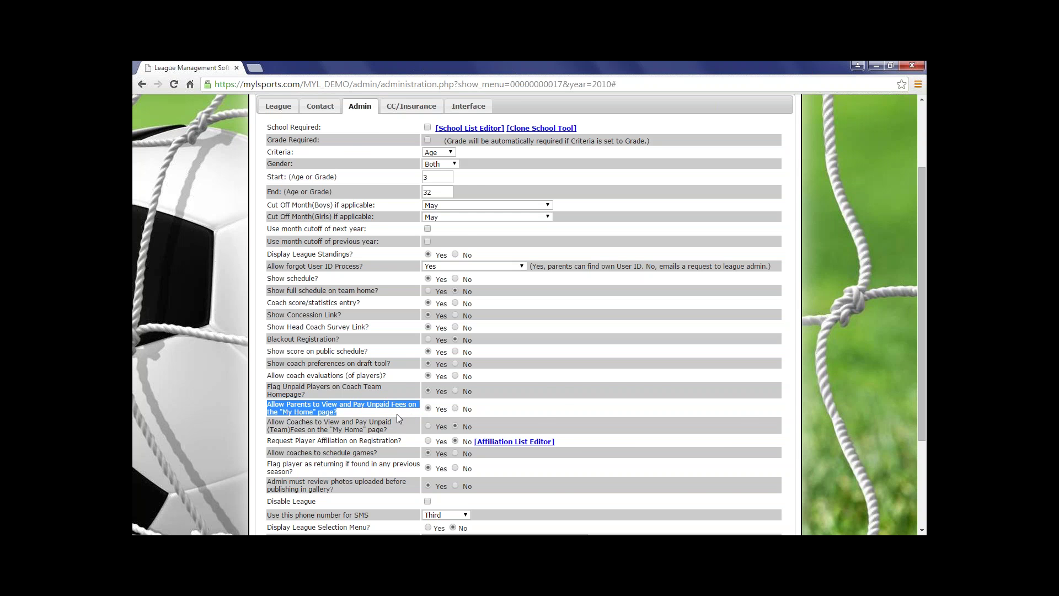
Review the remaining Admin settings, highlighting the Disable League option and checking the options around it.
{"action": "scroll", "coordinate": [357, 326], "scroll_direction": "down", "scroll_amount": 3}
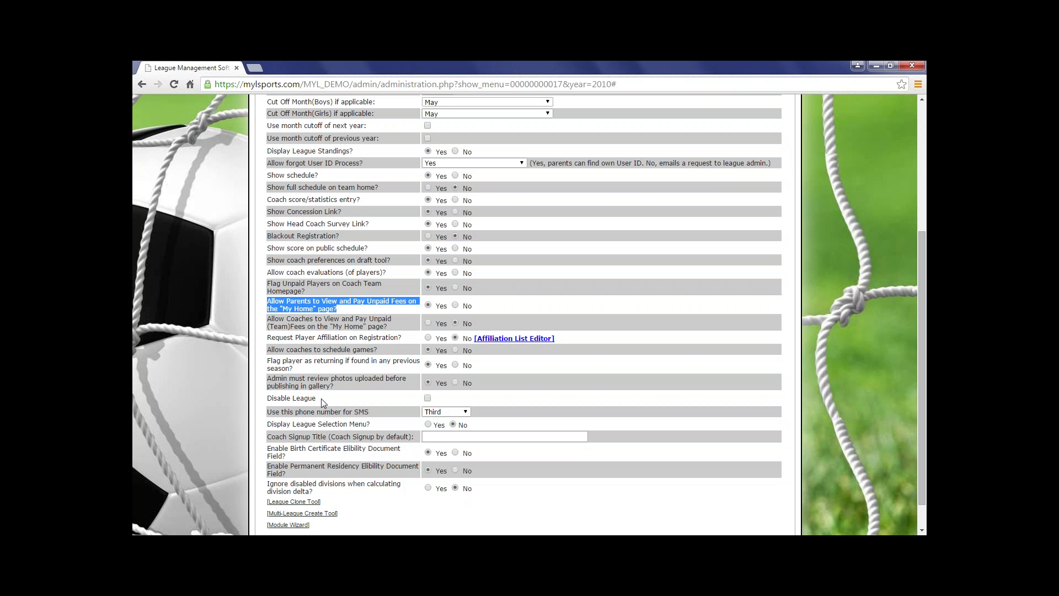
{"action": "left_click_drag", "start_coordinate": [325, 398], "coordinate": [267, 398]}
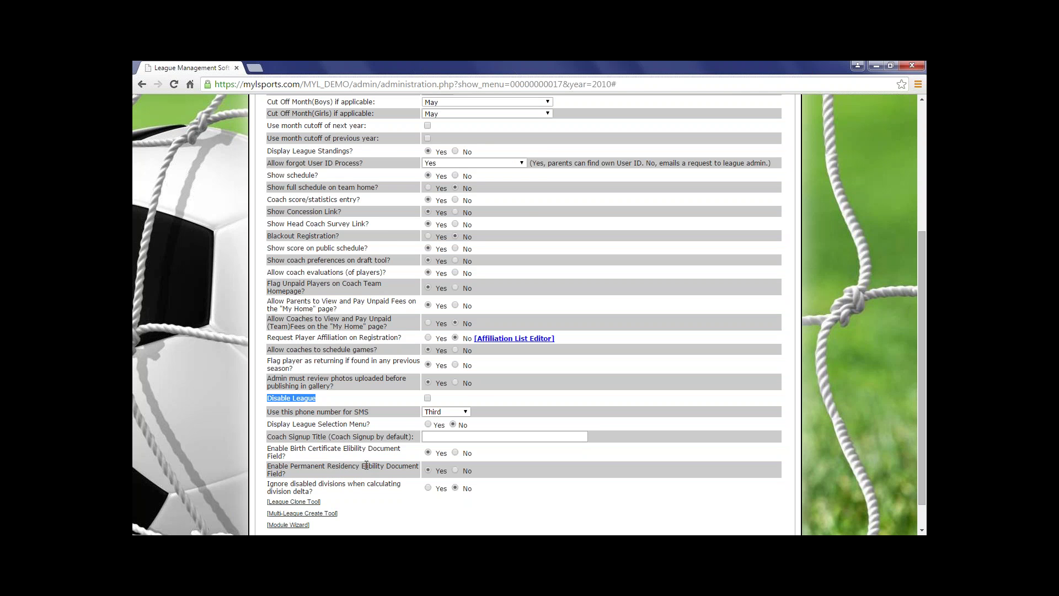
{"action": "scroll", "coordinate": [363, 471], "scroll_direction": "up", "scroll_amount": 1}
{"action": "scroll", "coordinate": [367, 465], "scroll_direction": "down", "scroll_amount": 1}
{"action": "scroll", "coordinate": [368, 484], "scroll_direction": "up", "scroll_amount": 2}
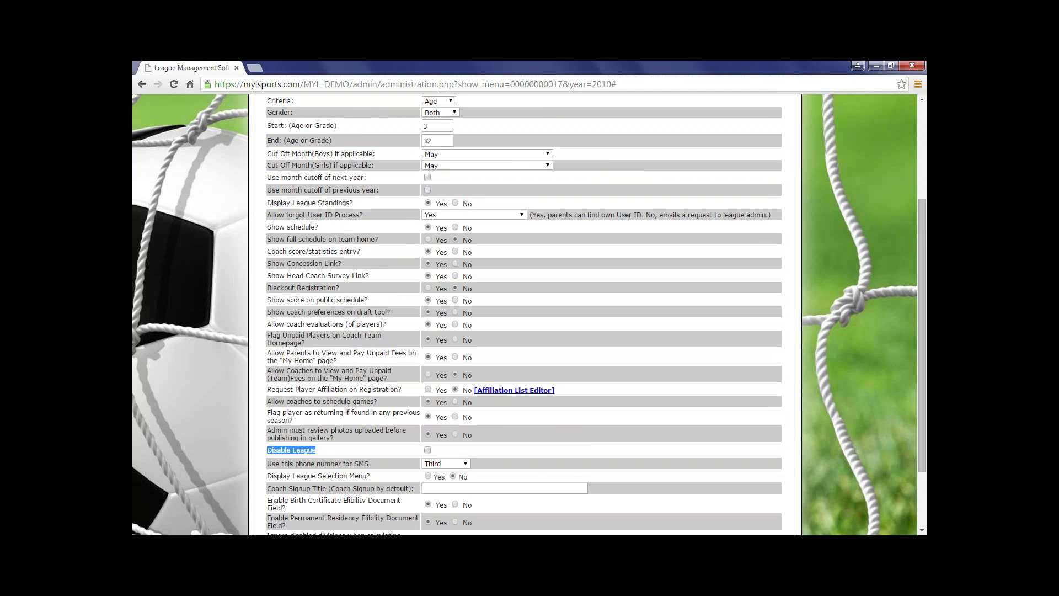
{"action": "scroll", "coordinate": [383, 459], "scroll_direction": "down", "scroll_amount": 2}
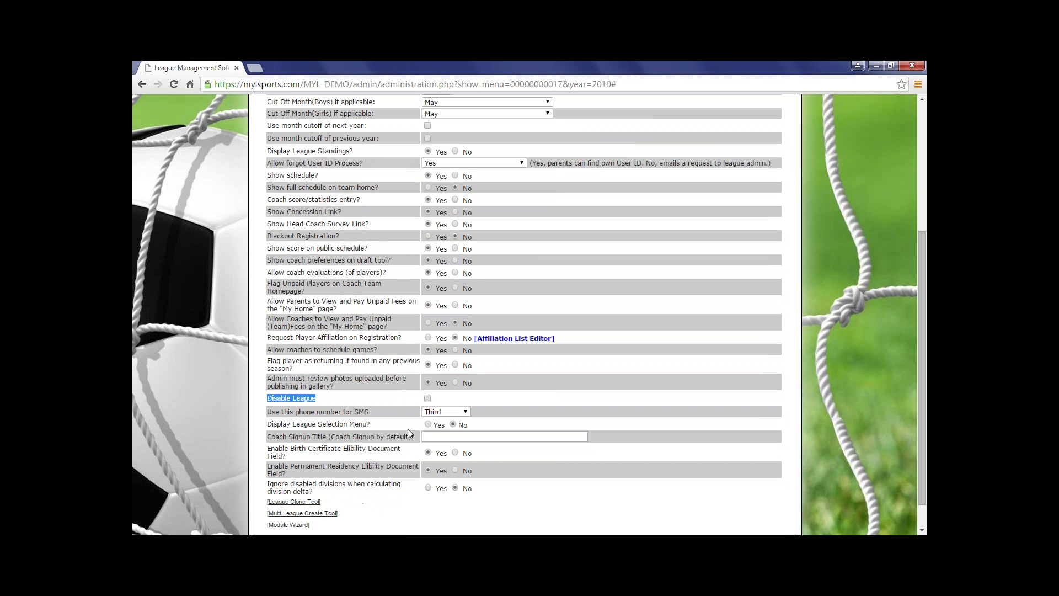
Open the CC/Insurance settings to review the accepted credit card types and the insurance policy fields.
{"action": "scroll", "coordinate": [481, 470], "scroll_direction": "up", "scroll_amount": 4}
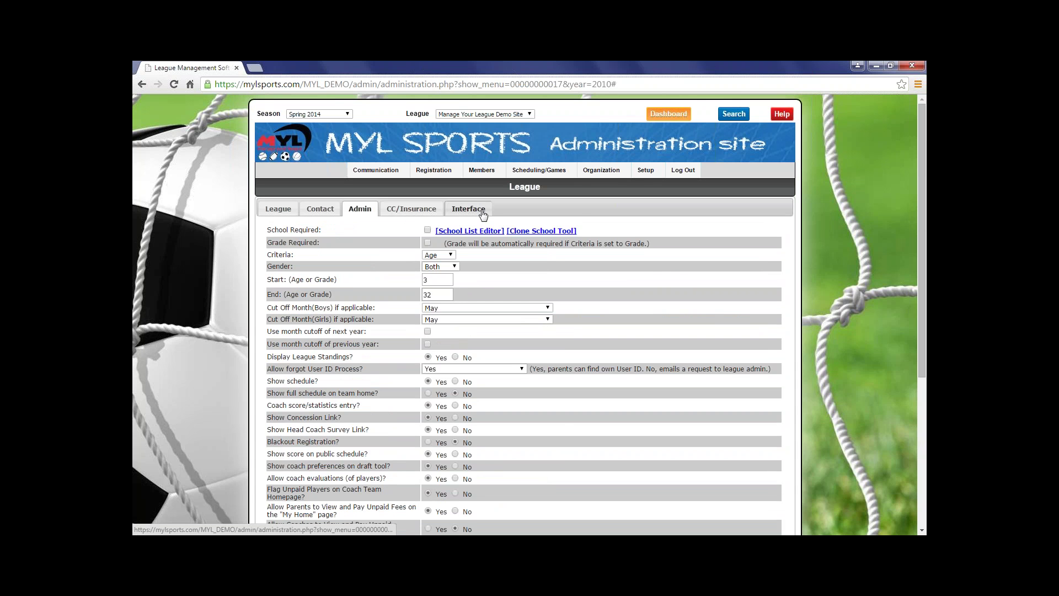
{"action": "left_click", "coordinate": [401, 211]}
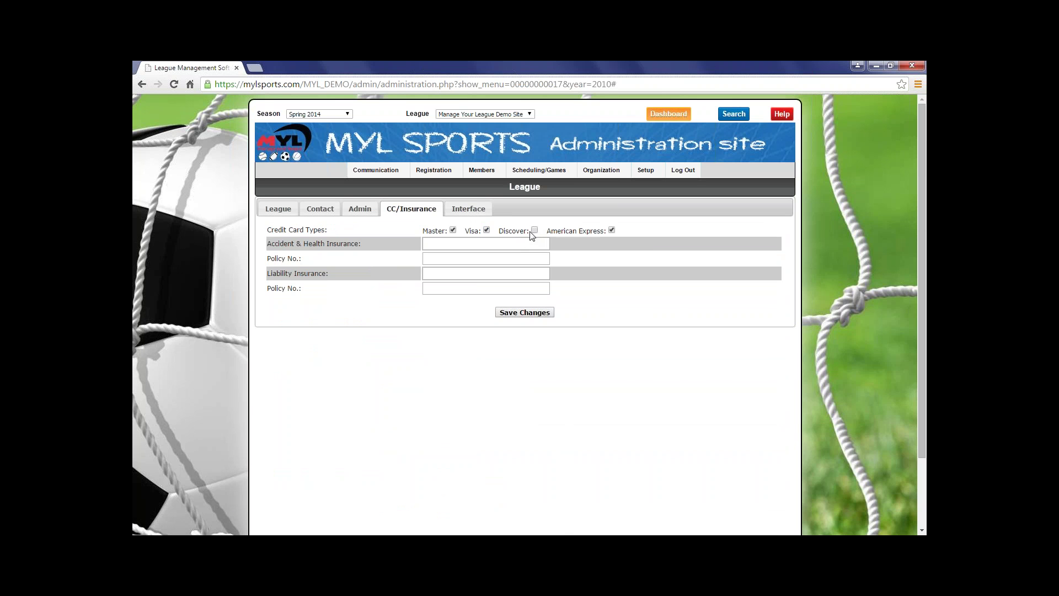
Review the Interface settings for navigation colors, league logo, banners and background images, and save the league changes.
{"action": "left_click", "coordinate": [480, 212]}
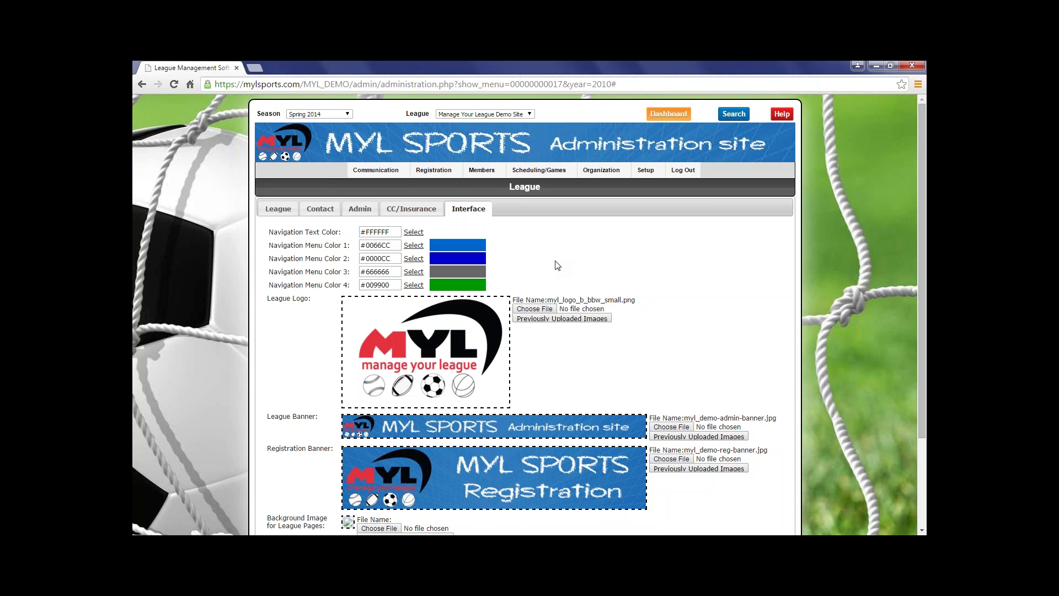
{"action": "scroll", "coordinate": [577, 232], "scroll_direction": "down", "scroll_amount": 1}
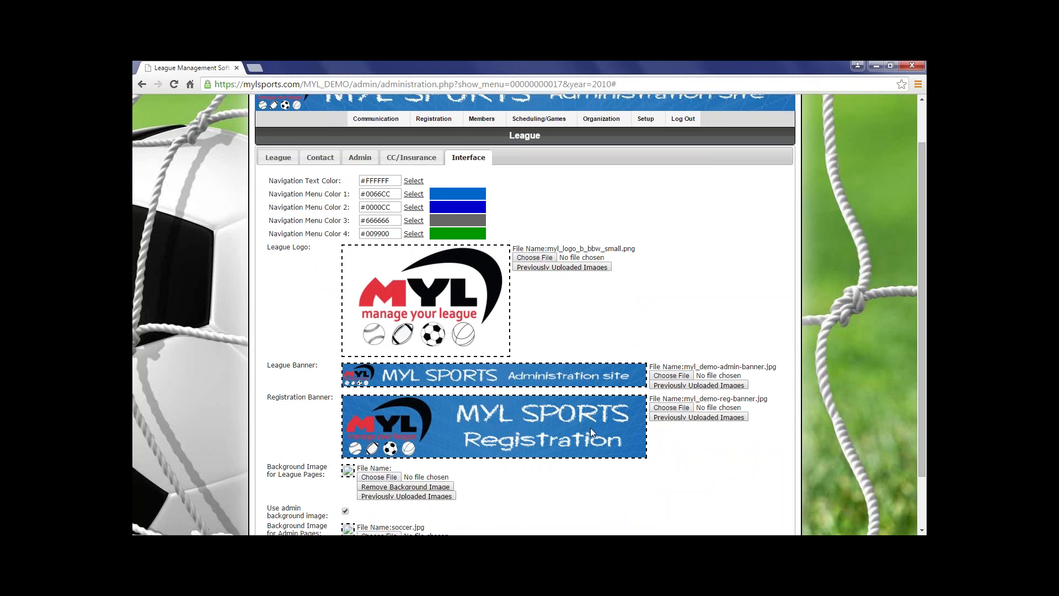
{"action": "scroll", "coordinate": [591, 425], "scroll_direction": "down", "scroll_amount": 2}
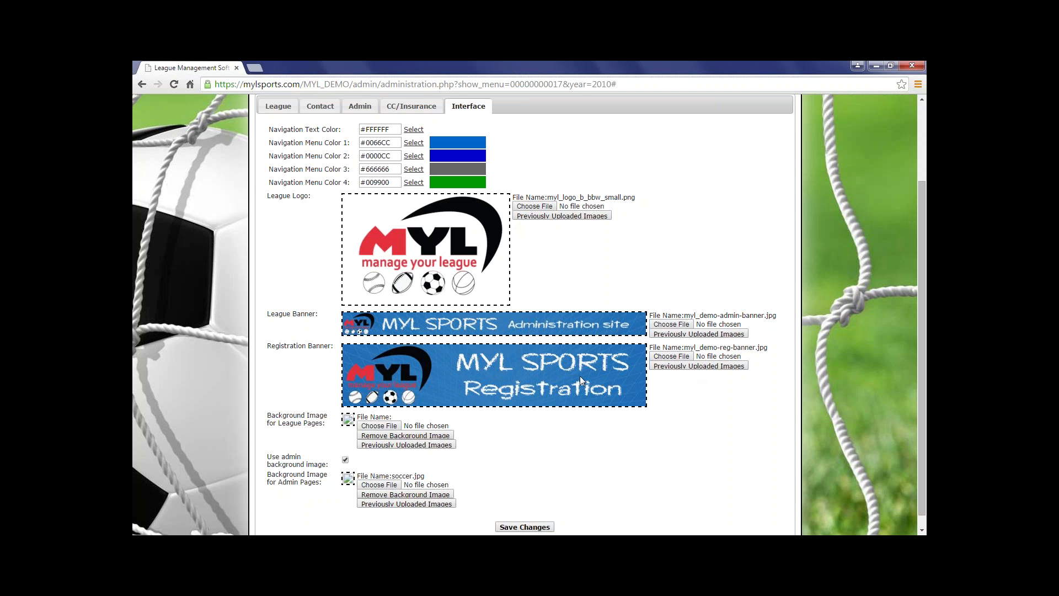
{"action": "scroll", "coordinate": [503, 422], "scroll_direction": "down", "scroll_amount": 1}
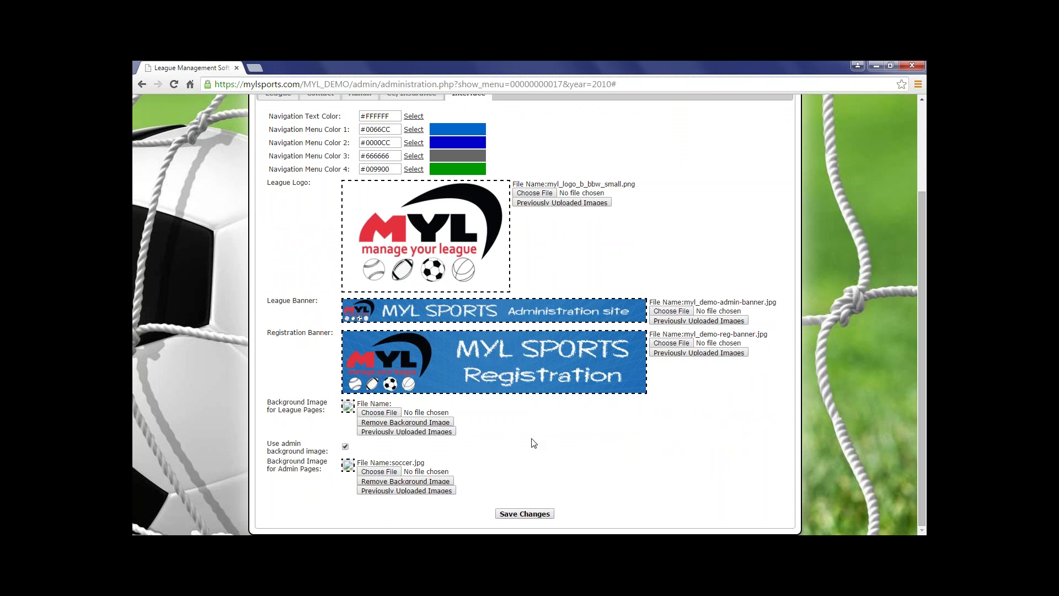
{"action": "left_click", "coordinate": [530, 512]}
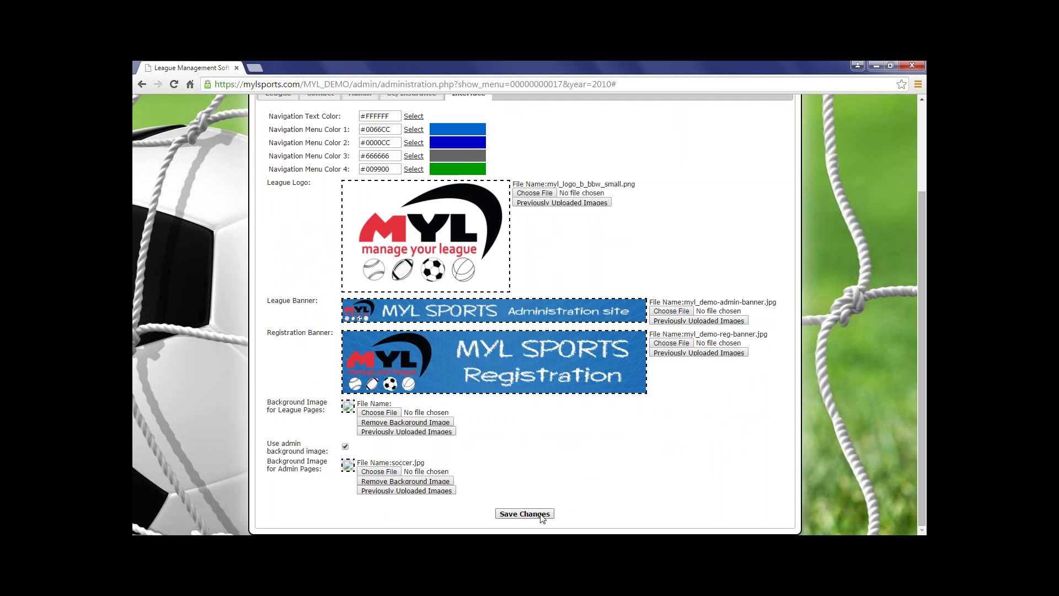